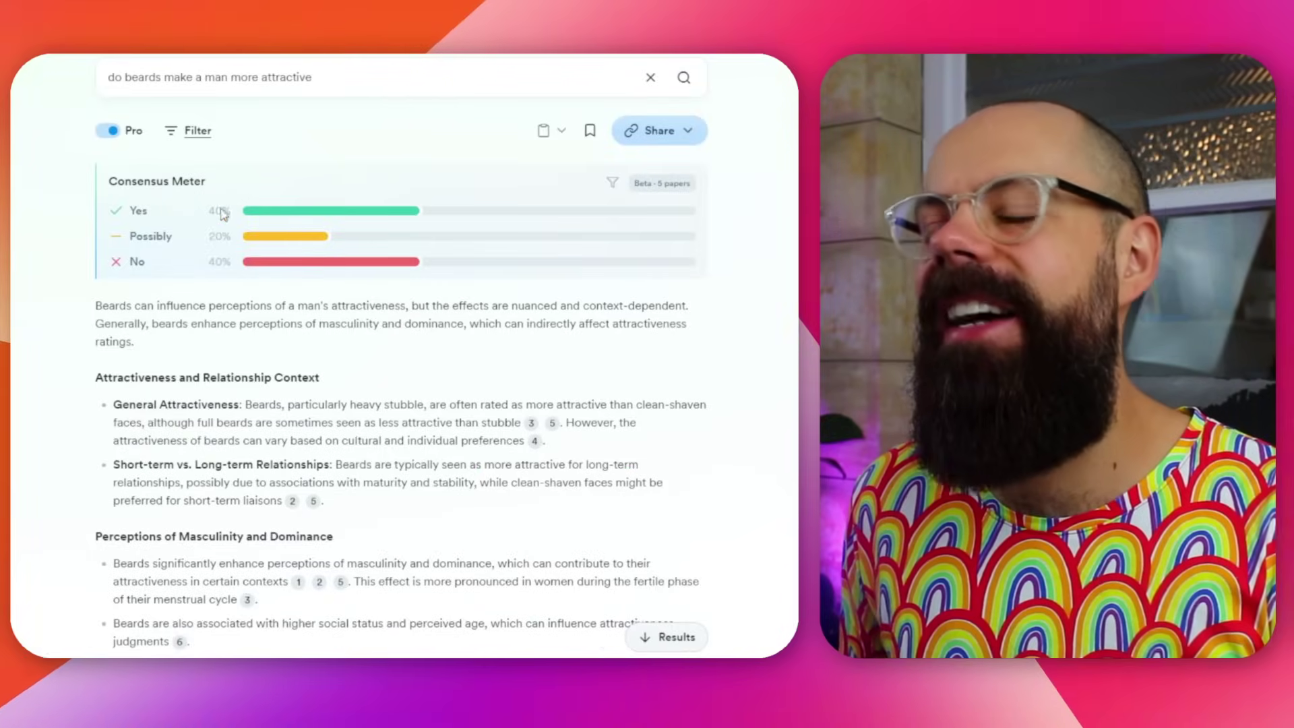
scroll(202, 229, "down", 15)
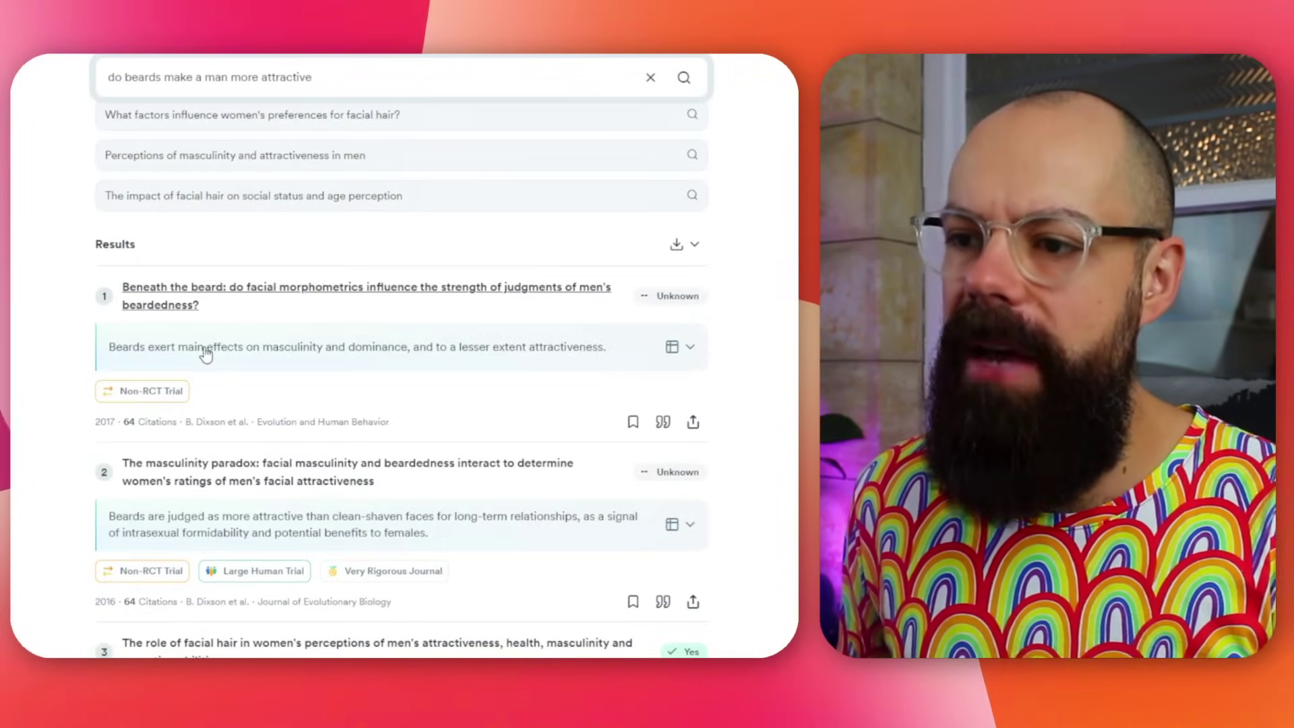
scroll(205, 354, "down", 15)
scroll(210, 312, "up", 10)
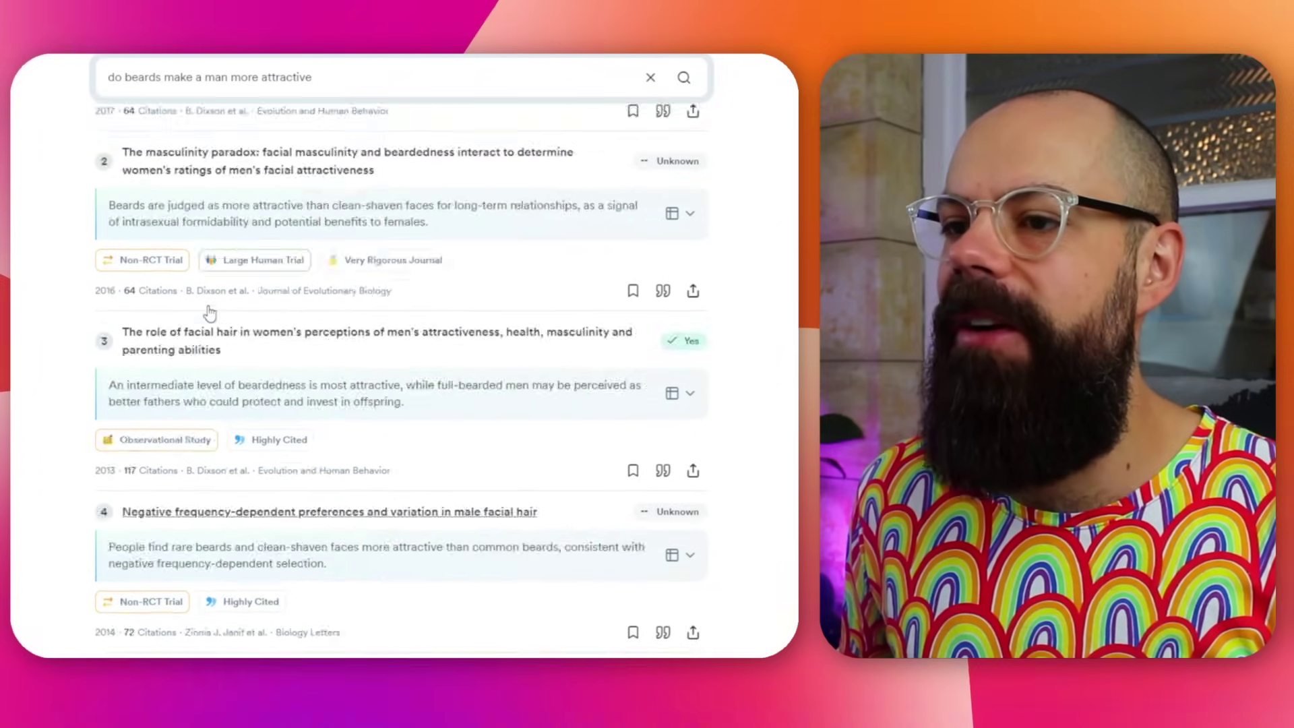
scroll(210, 311, "up", 20)
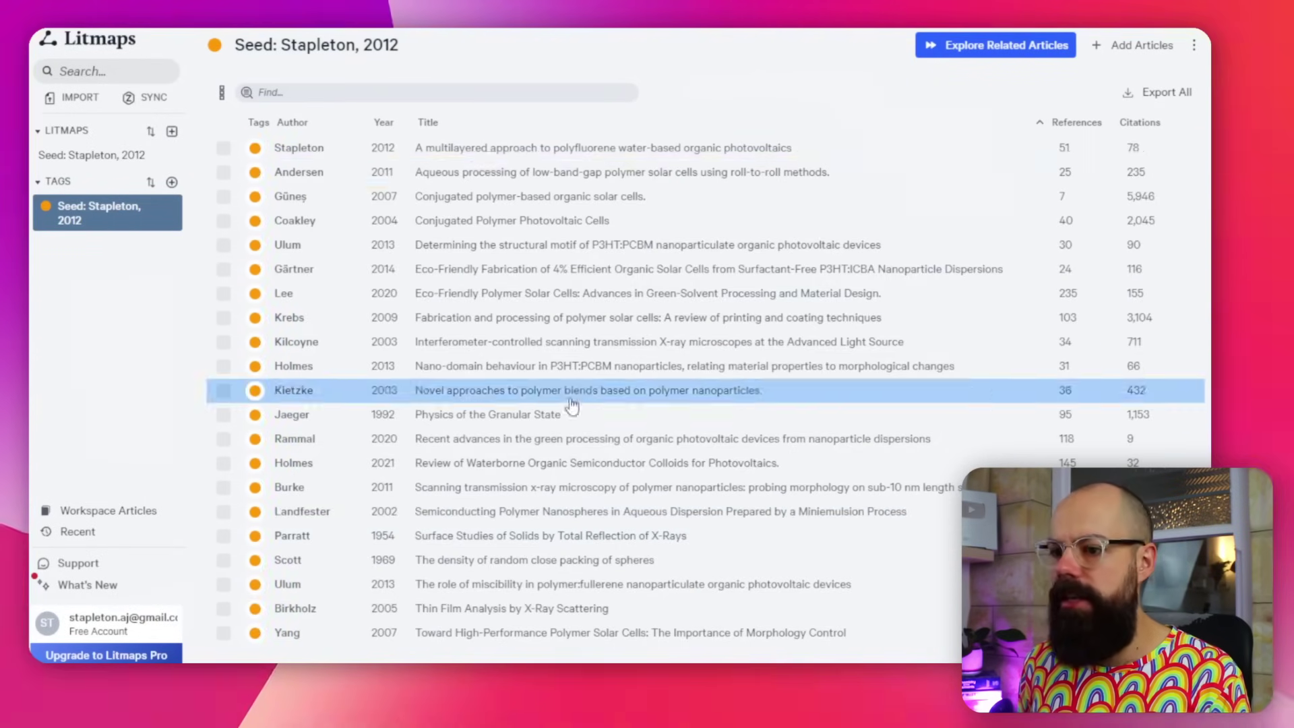
Step: Open the seed litmap and switch its Y axis from momentum to Ref Count
left_click(491, 148)
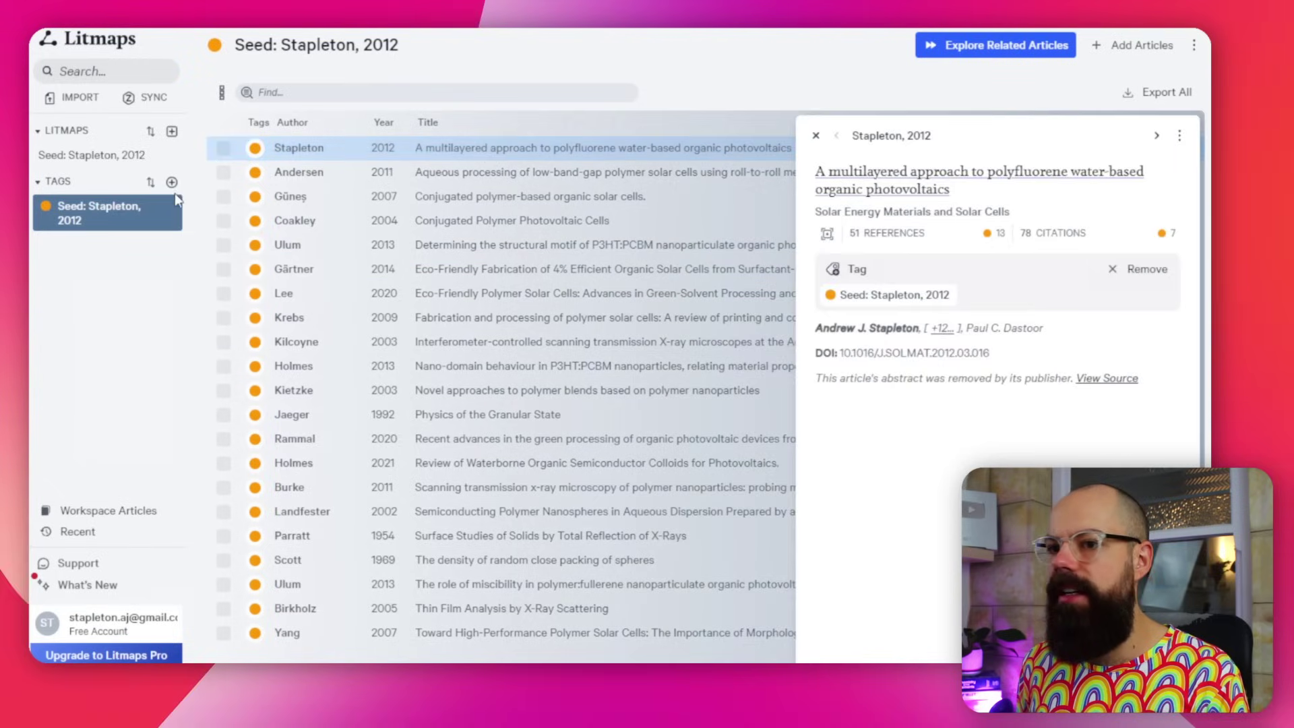
left_click(84, 154)
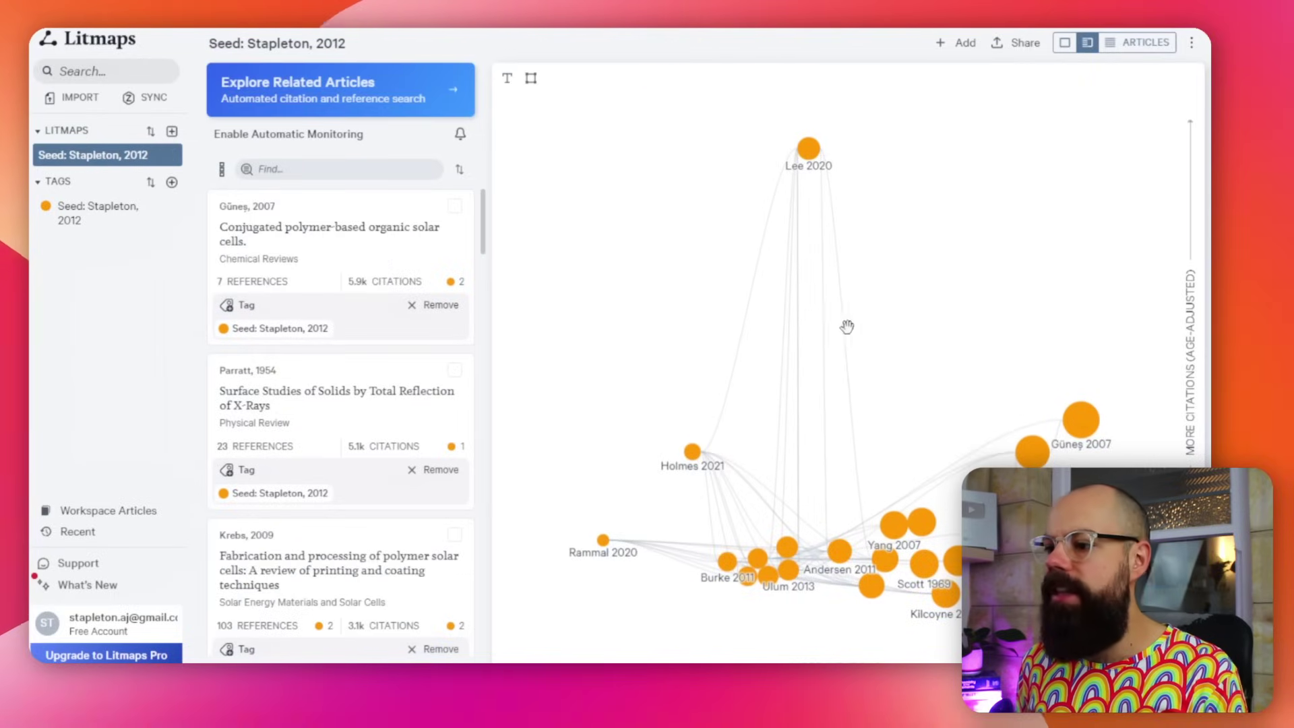
left_click(787, 659)
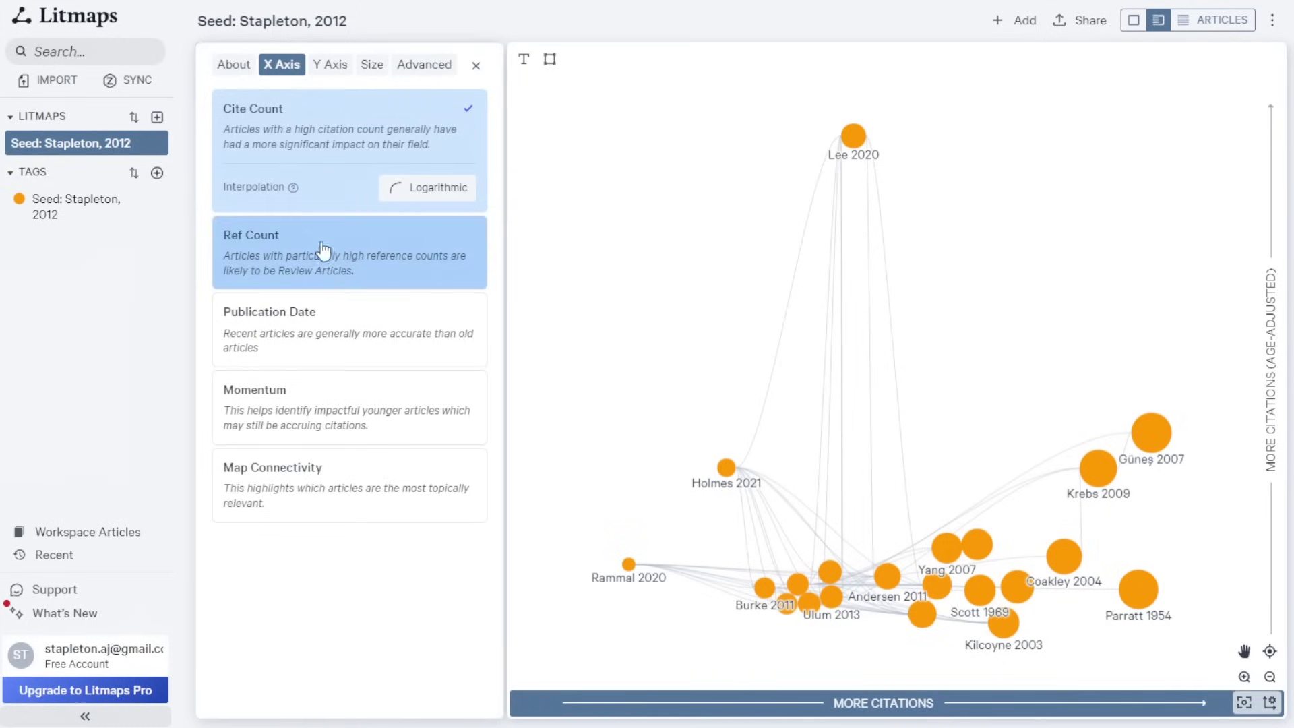
left_click(332, 67)
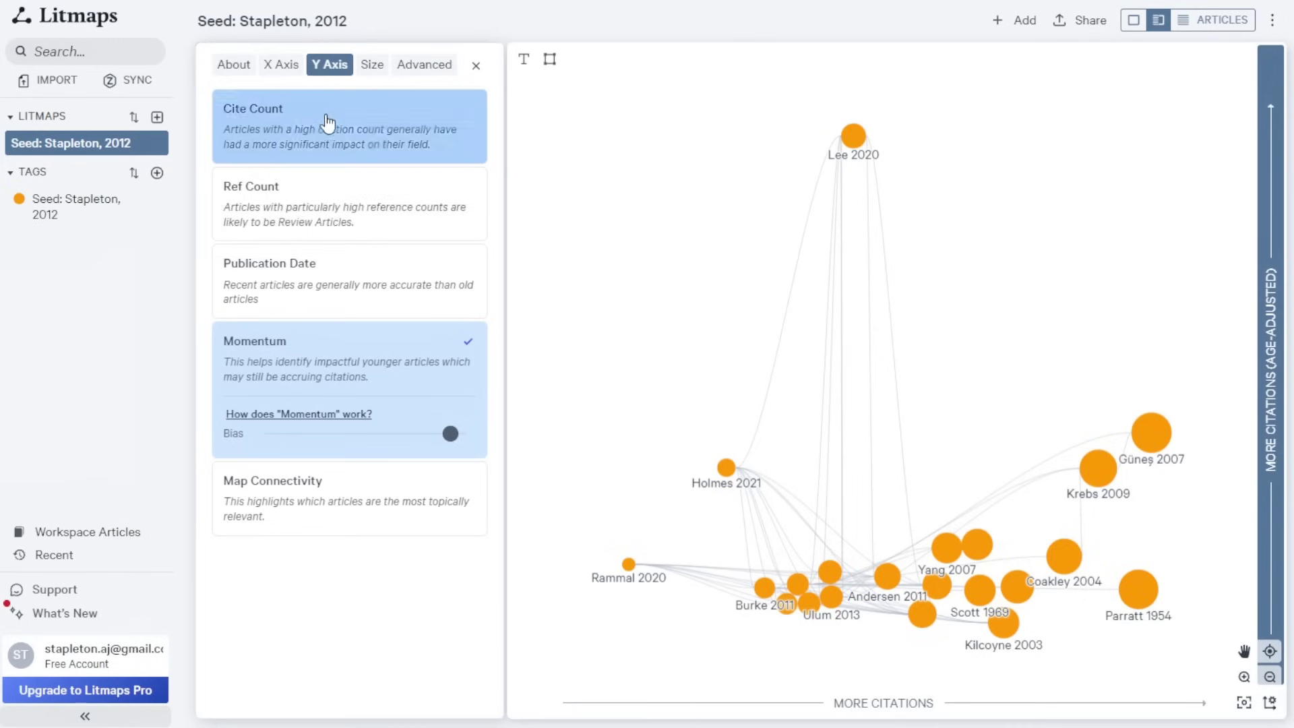
left_click(316, 201)
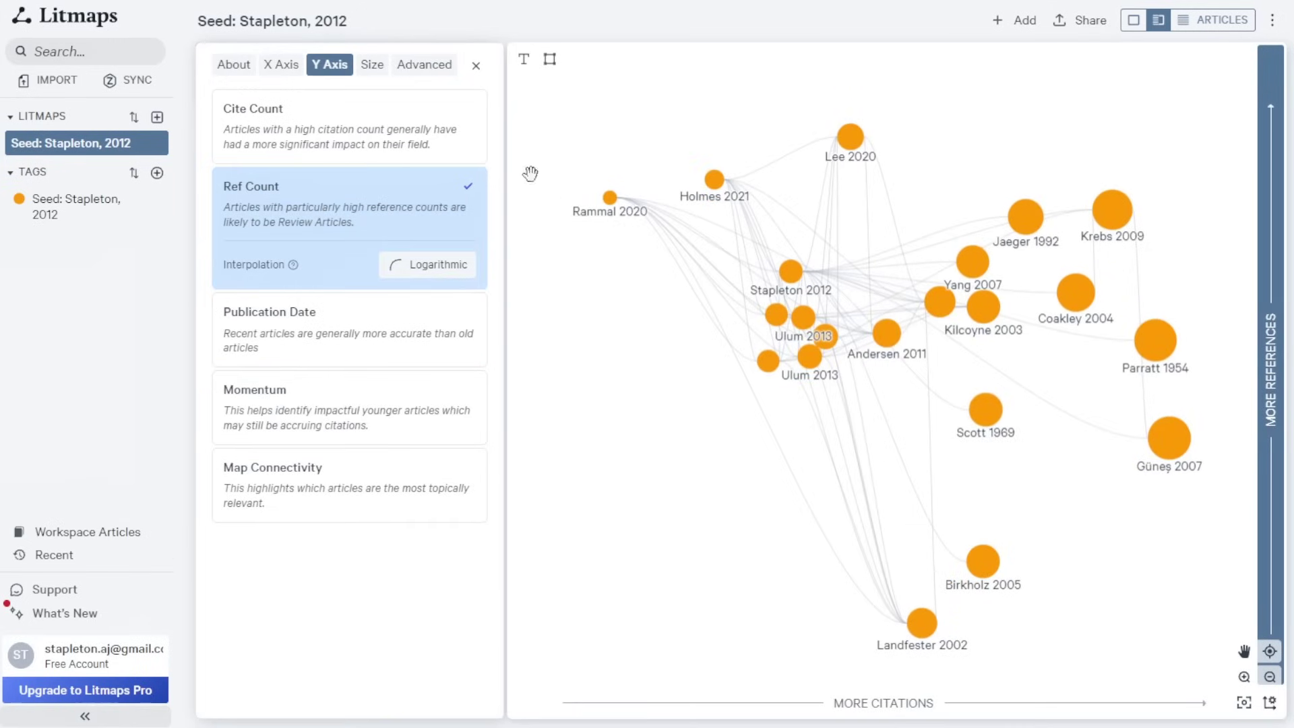
left_click(475, 66)
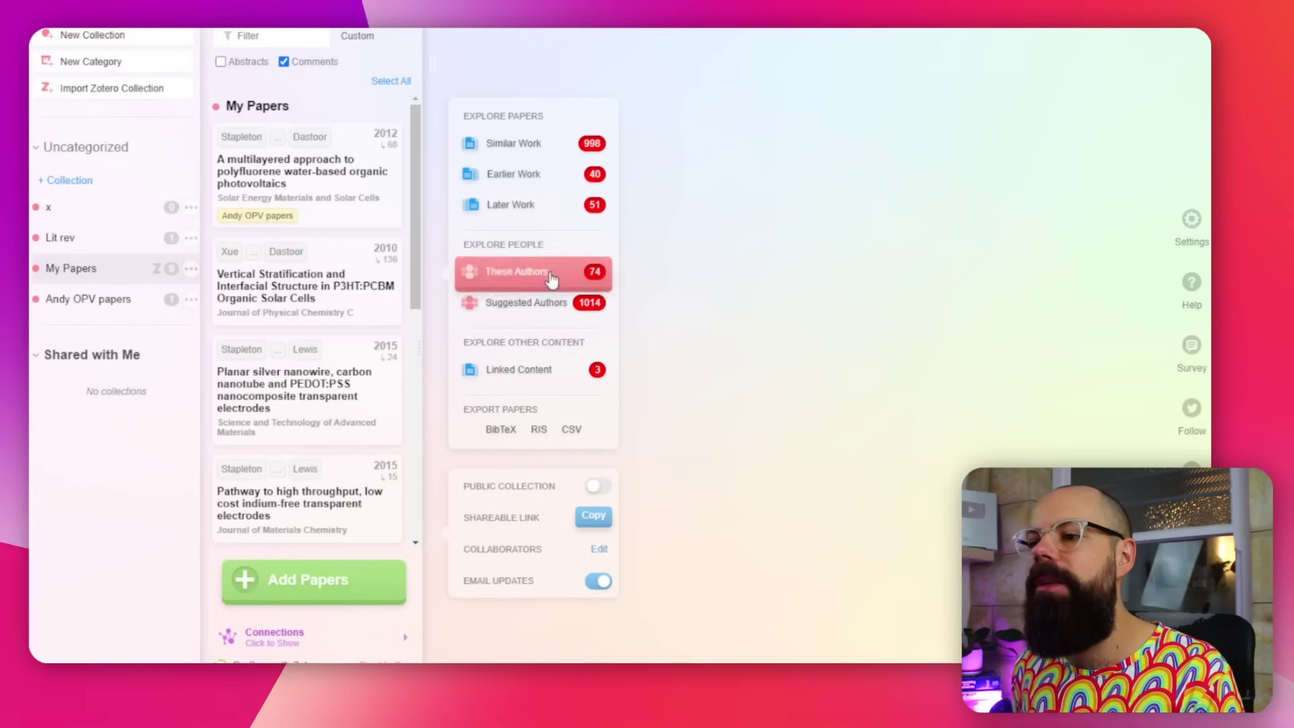
Step: Pick a suggested author for all nine My Papers and list their collaborators
left_click(546, 300)
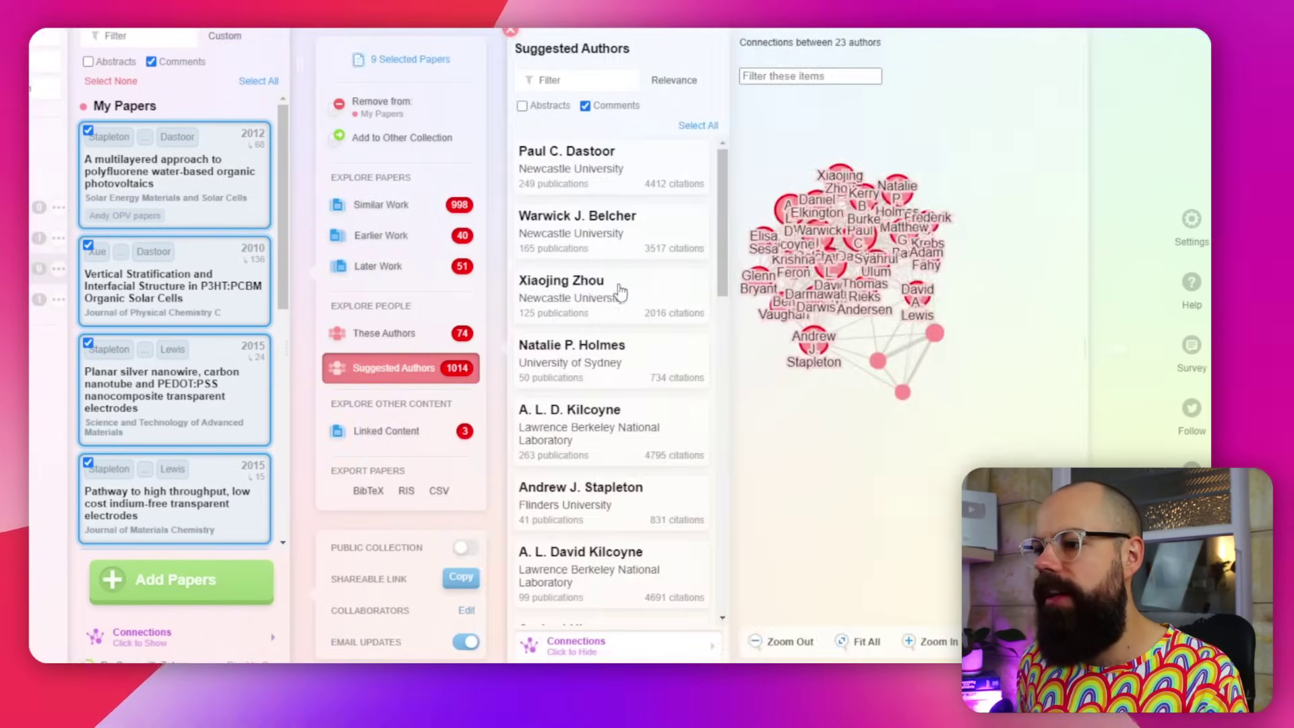
left_click(613, 294)
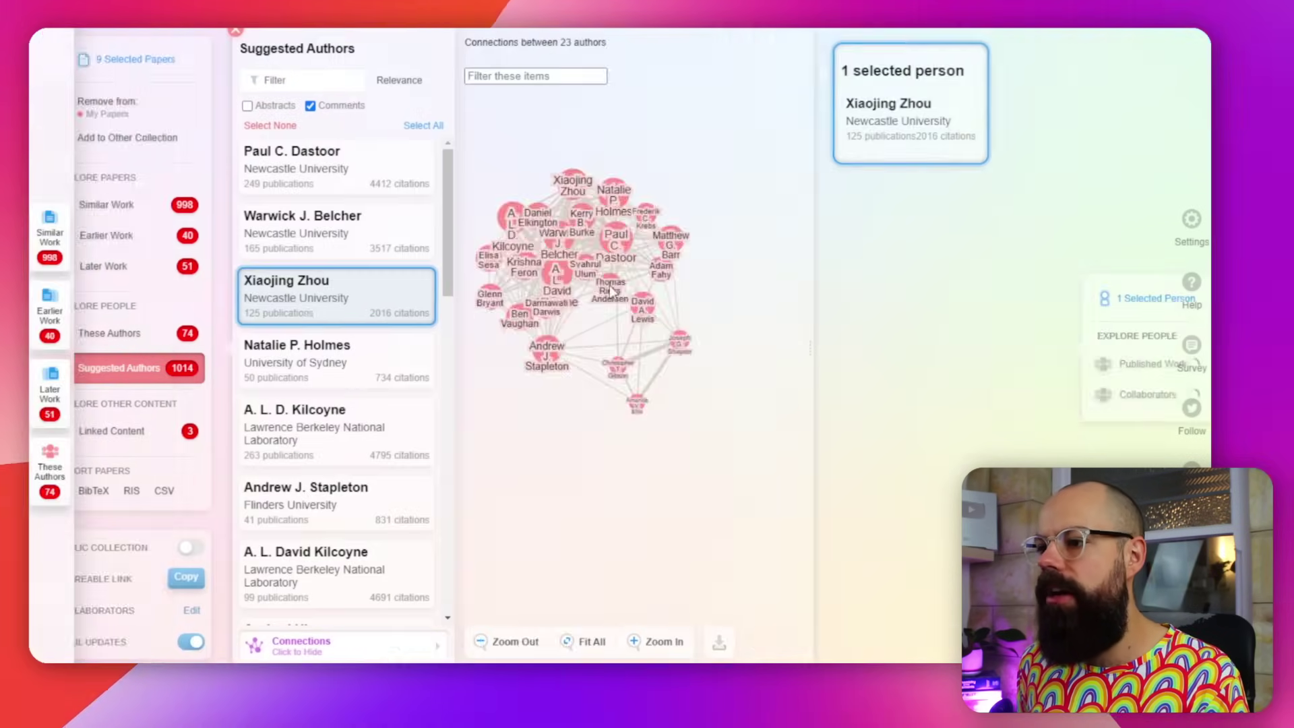
left_click(1061, 398)
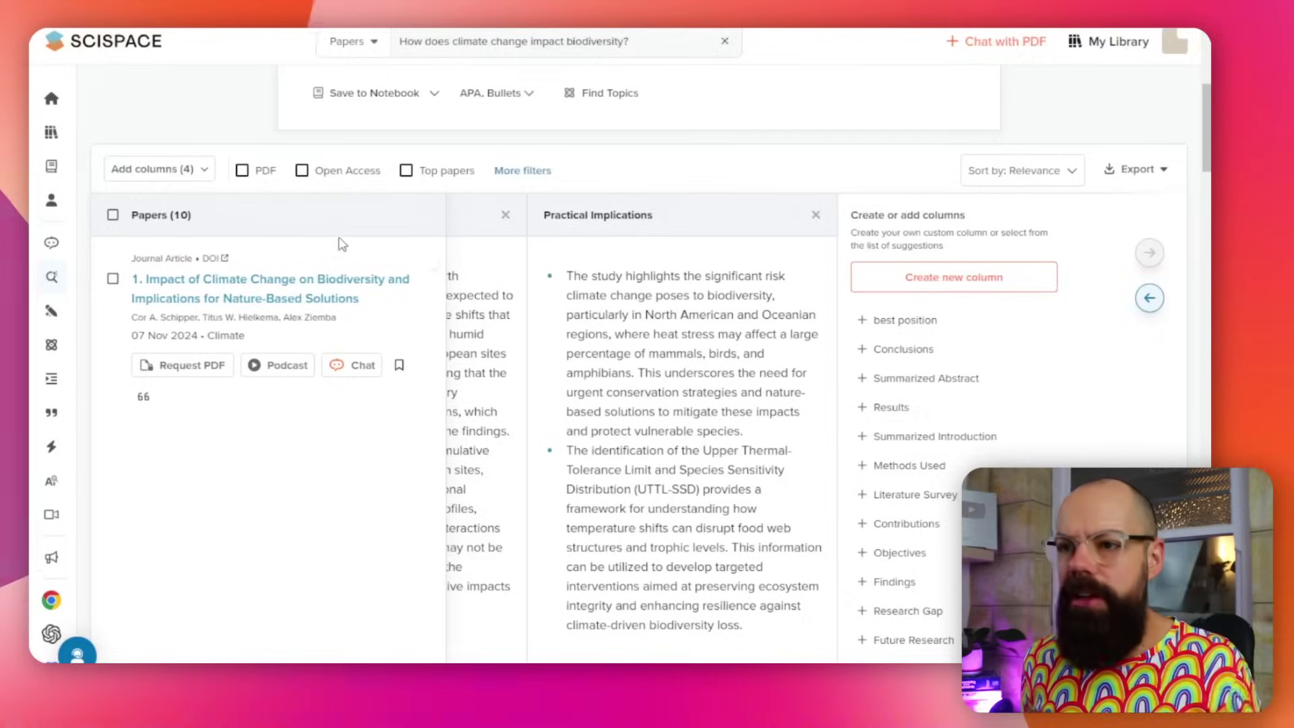
Step: Open Chat with Paper for 'Impact of Climate Change on Biodiversity and Implications for Nature-Based Solutions'
left_click(339, 368)
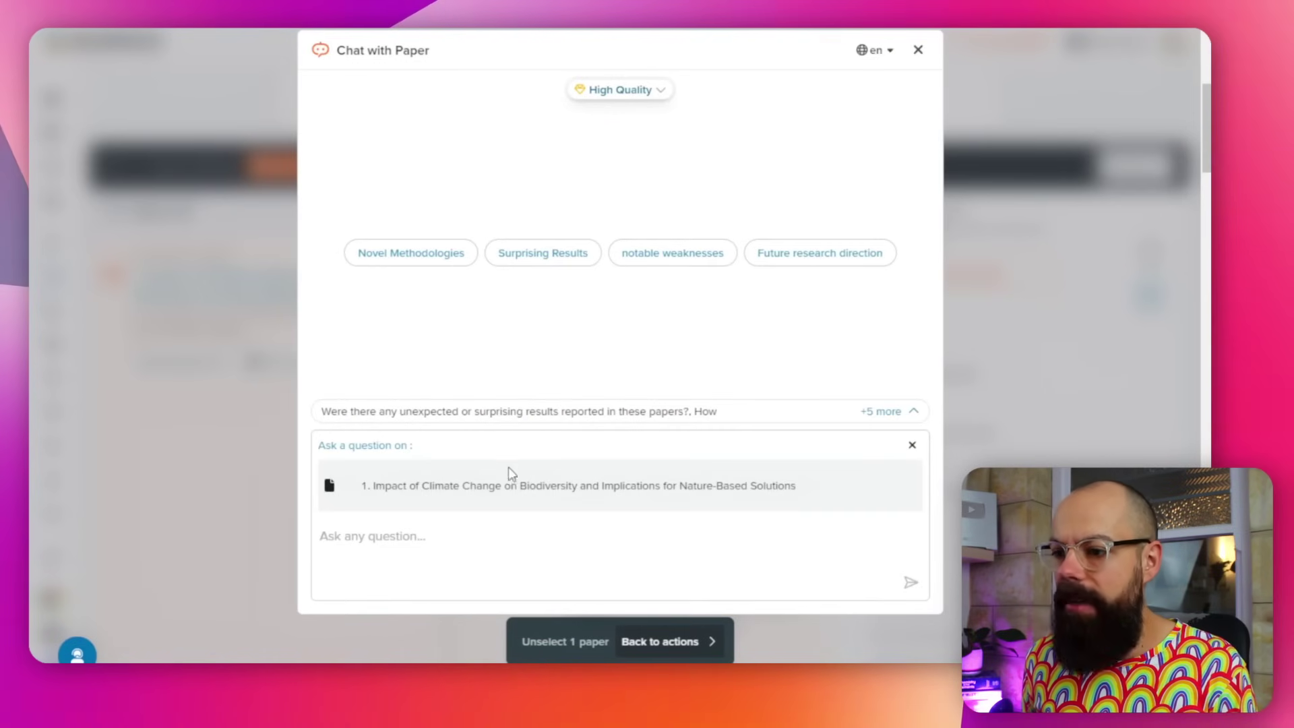
Step: Ask the paper chat 'give me a summary', read the five-point reply, then close the chat
type("gfdsfg")
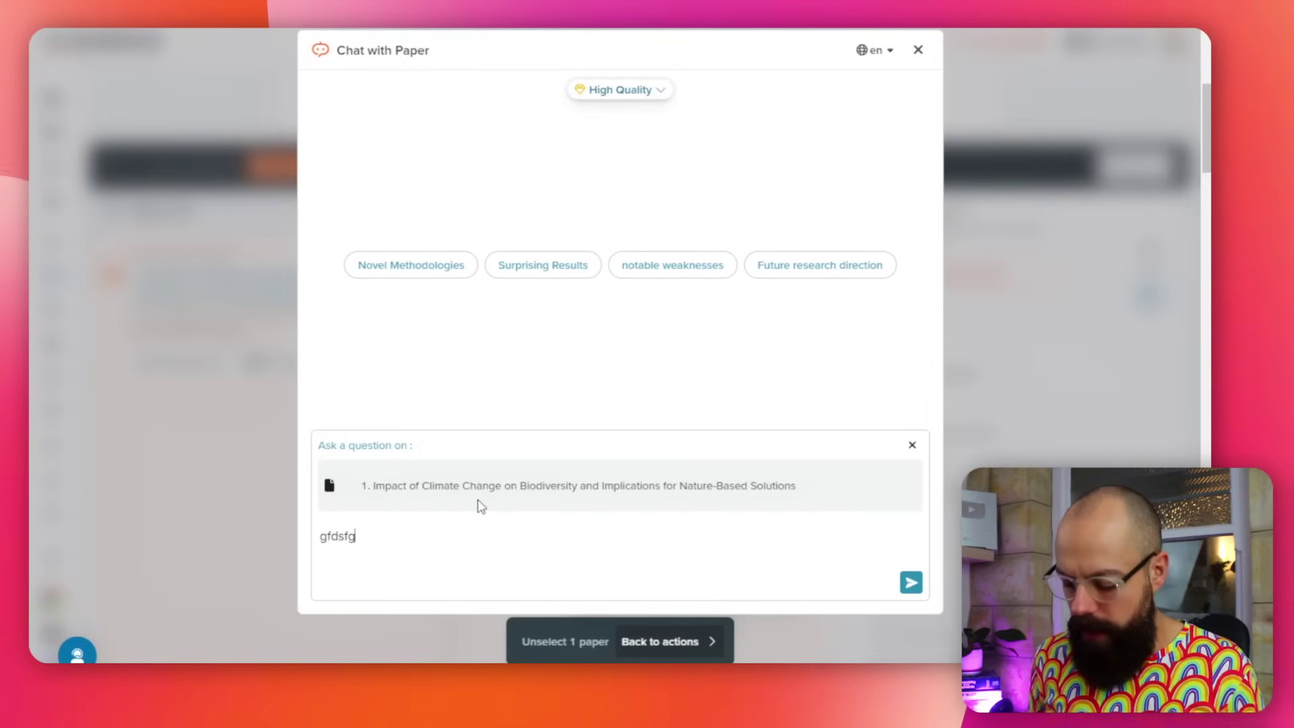
key("BackSpace")
key("BackSpace")
key("BackSpace")
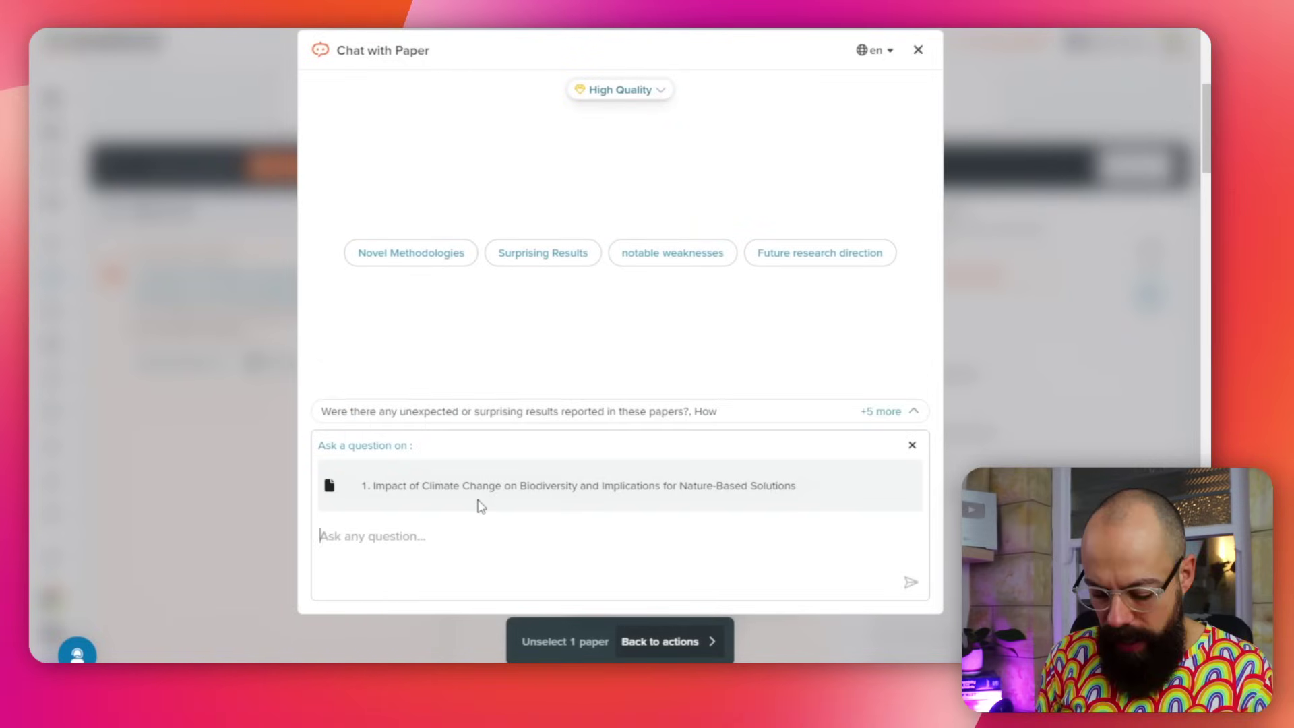
type("gl")
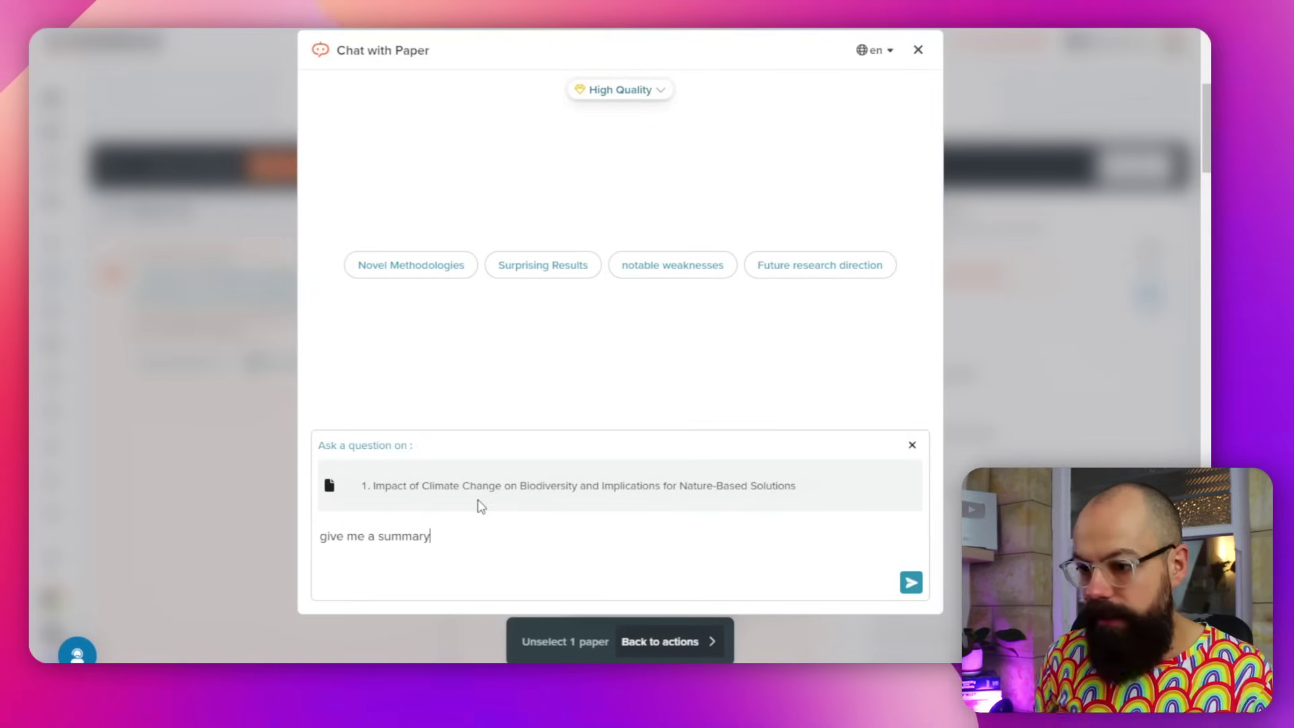
key("Return")
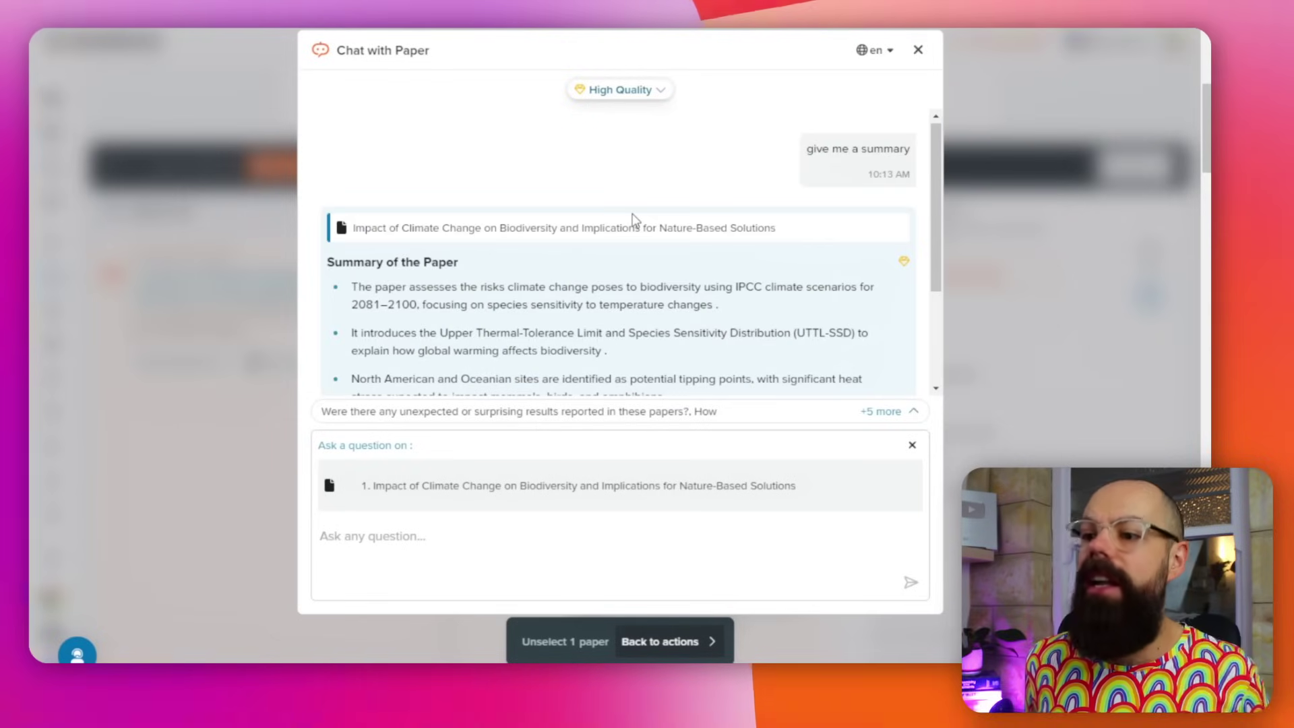
scroll(490, 304, "down", 3)
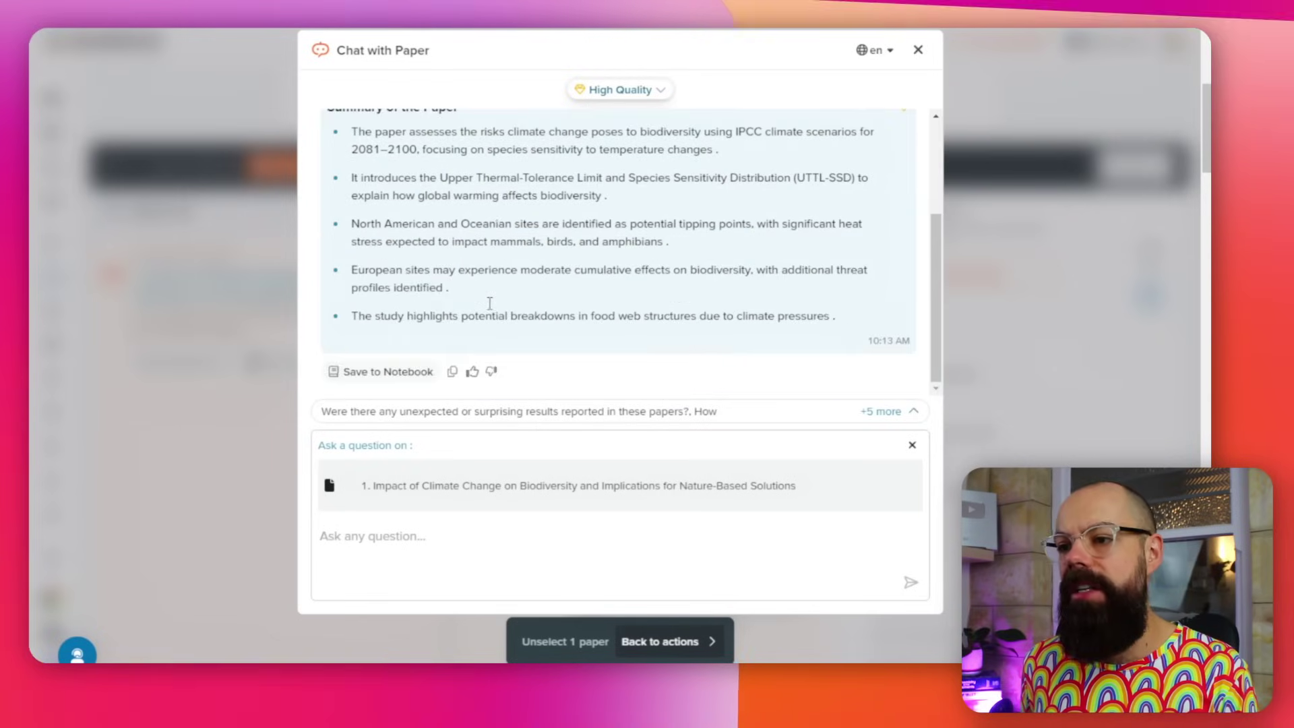
left_click(917, 58)
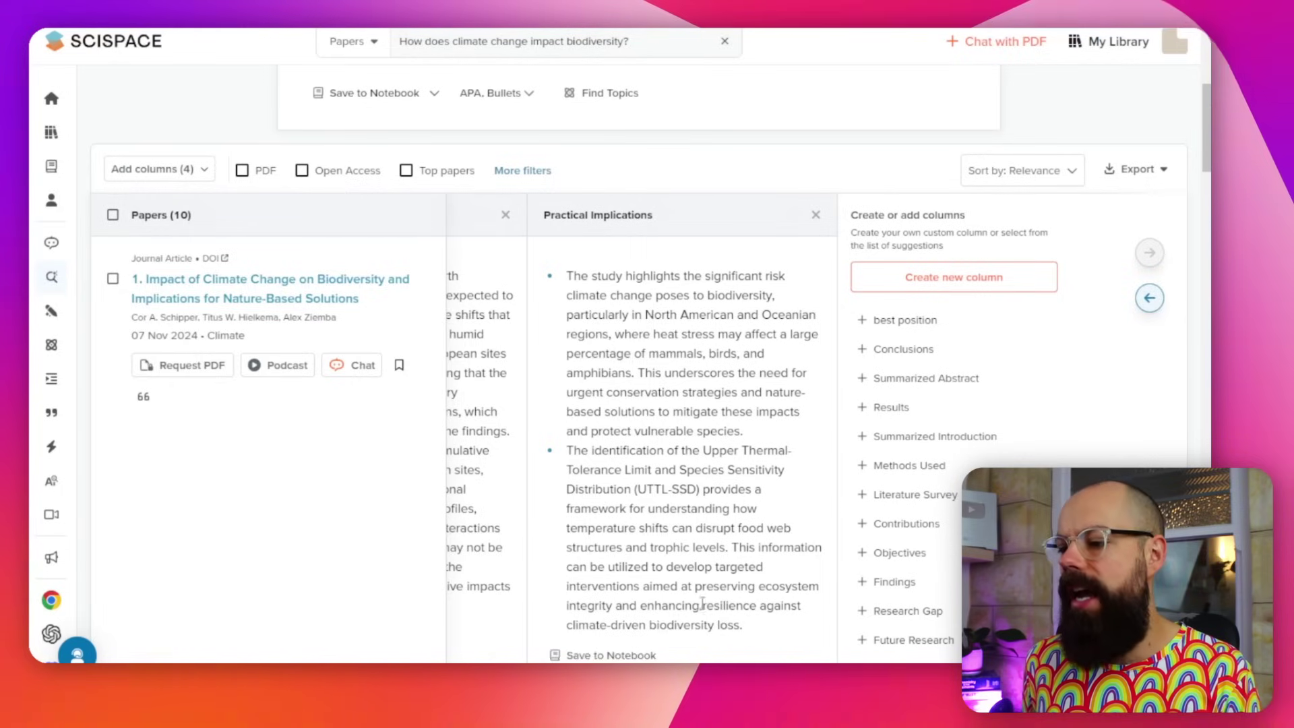
Step: Shift the results table to the Insights, TL;DR and Limitations columns and scroll through the papers
scroll(702, 603, "down", 3)
scroll(641, 587, "up", 5)
scroll(570, 566, "down", 5)
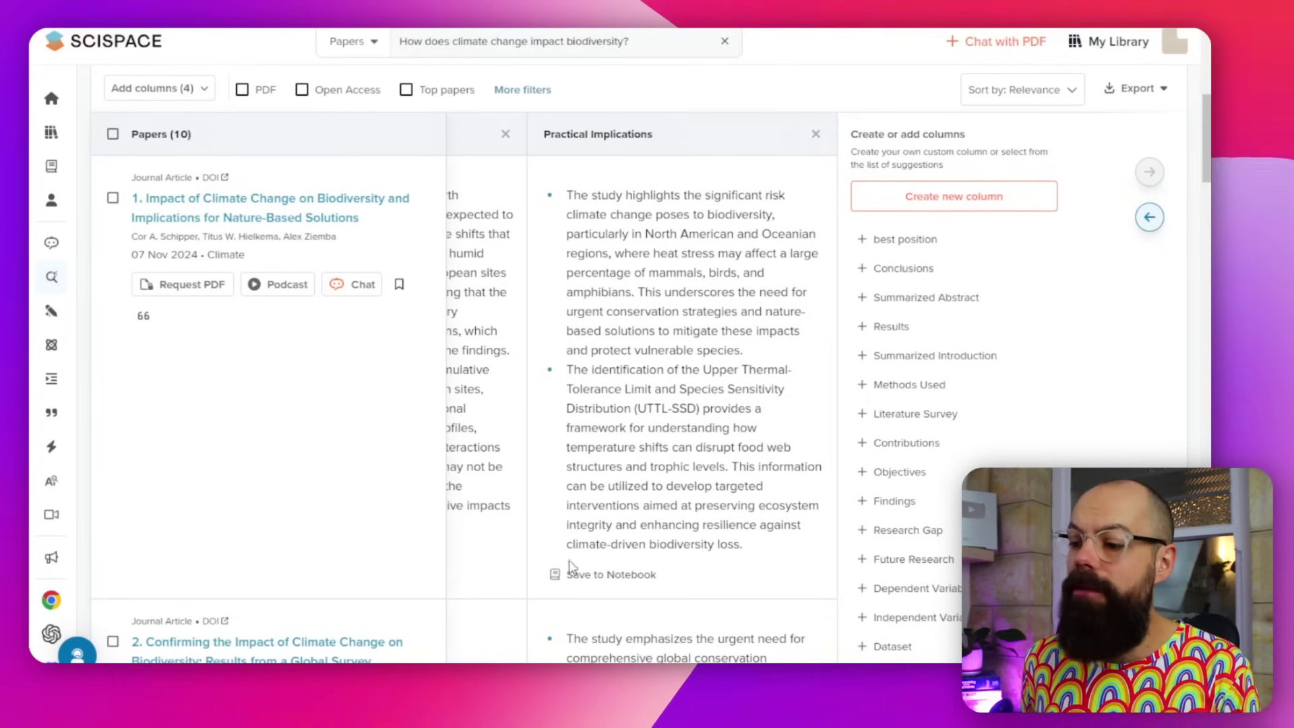
left_click(1150, 217)
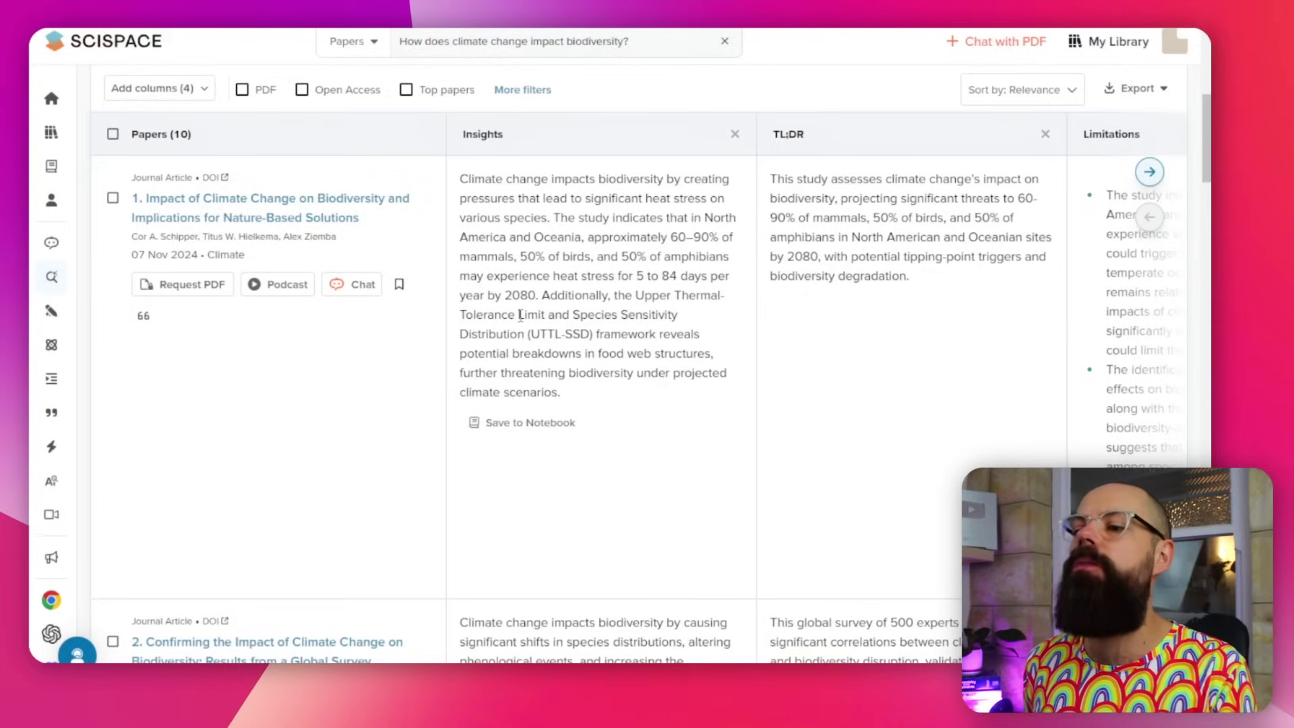
scroll(521, 316, "down", 20)
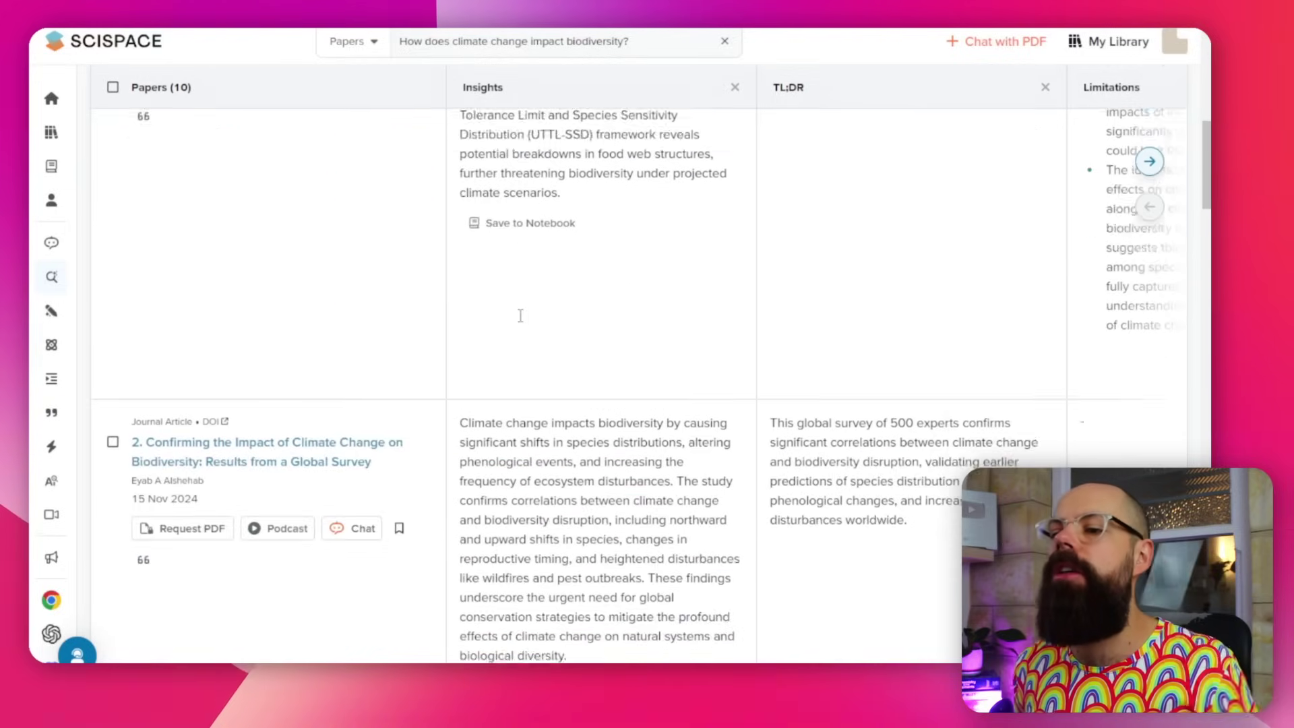
scroll(520, 315, "down", 8)
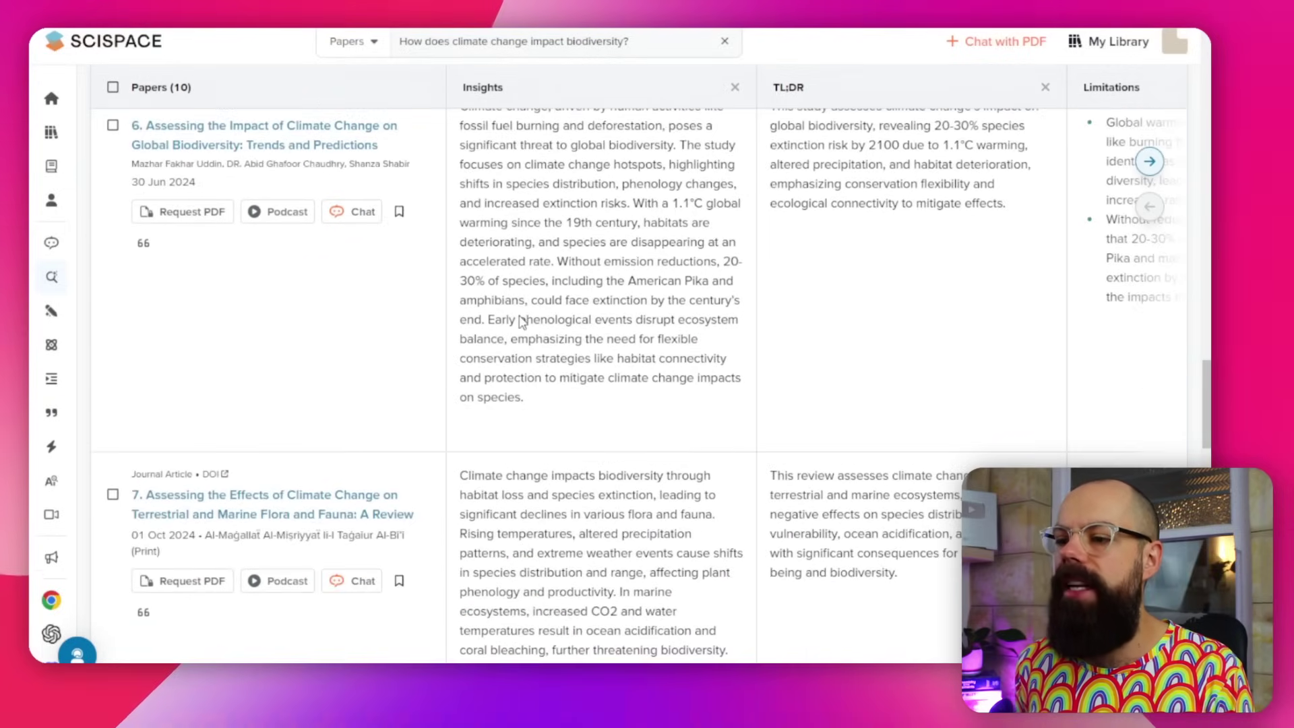
scroll(520, 315, "down", 4)
scroll(340, 533, "up", 4)
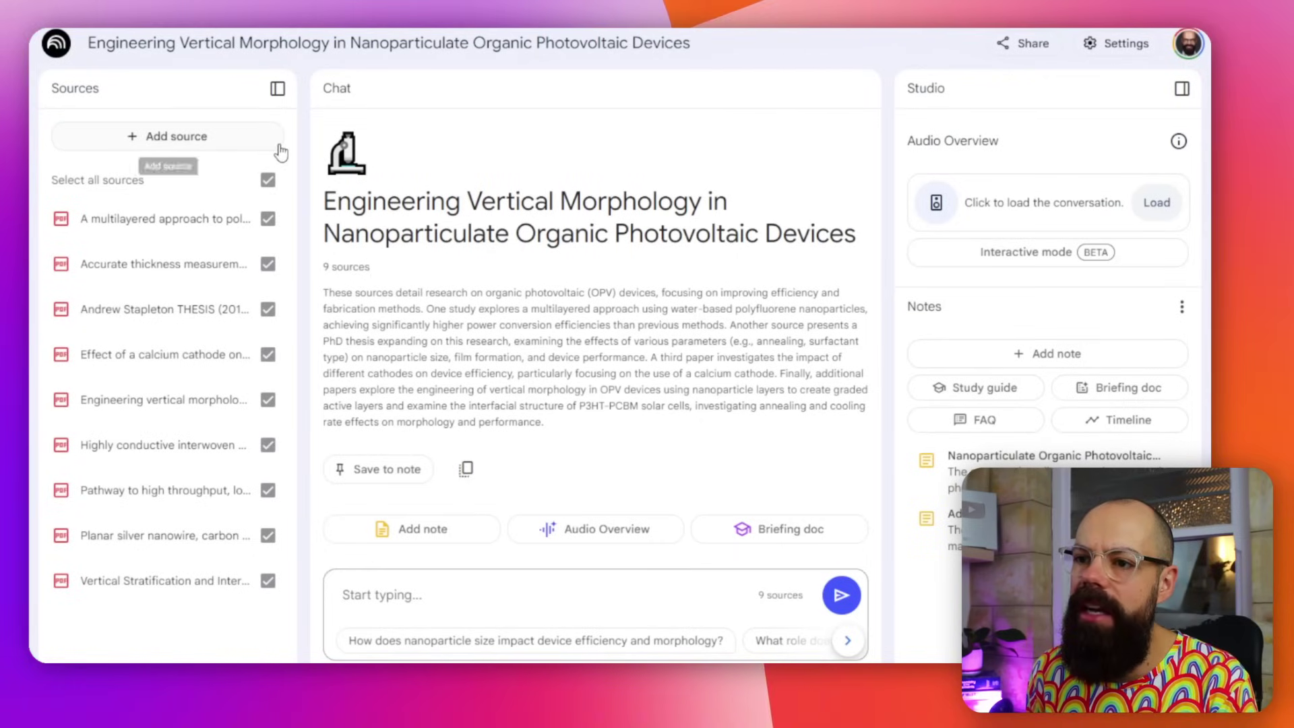
left_click(241, 139)
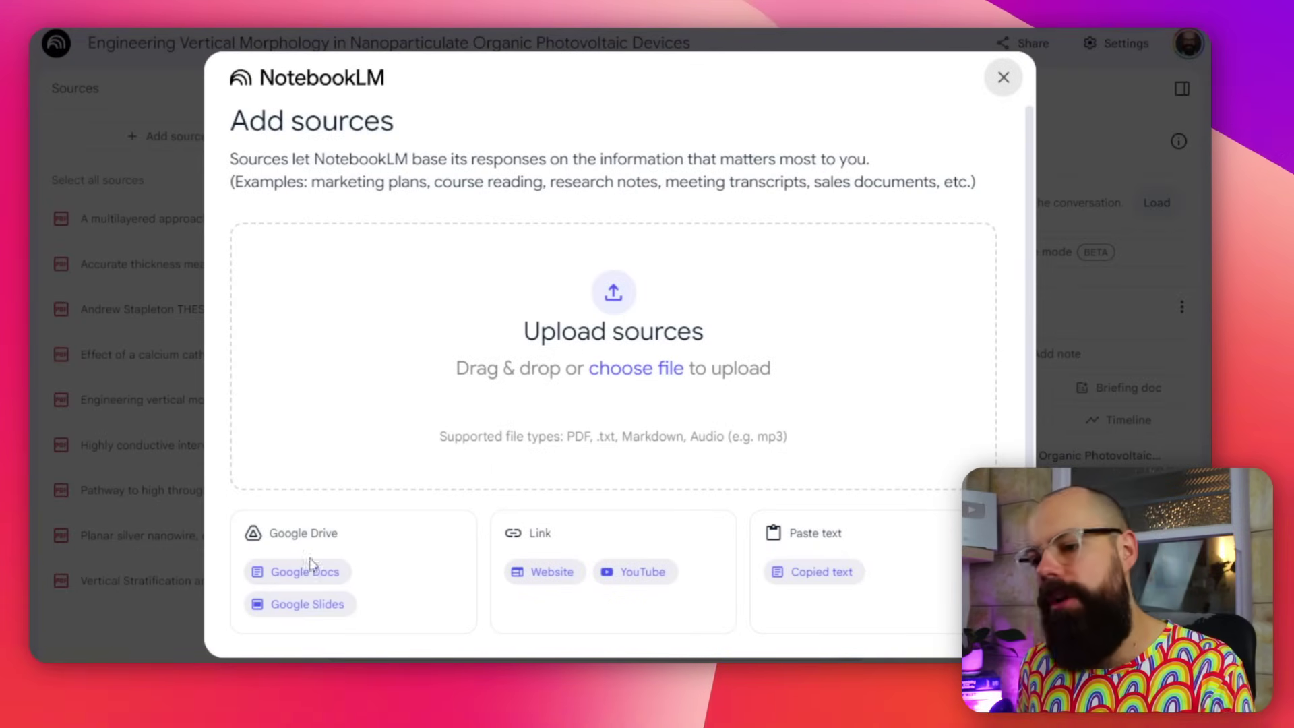
left_click(1003, 78)
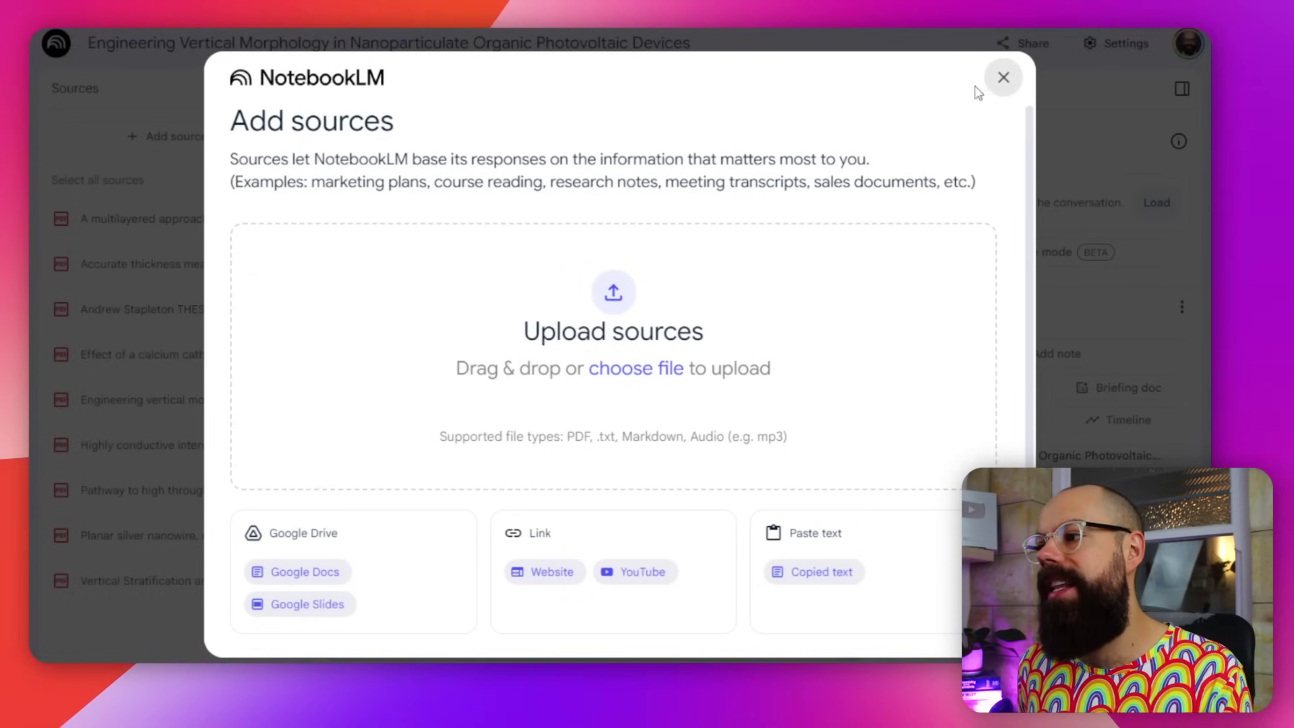
left_click(1003, 77)
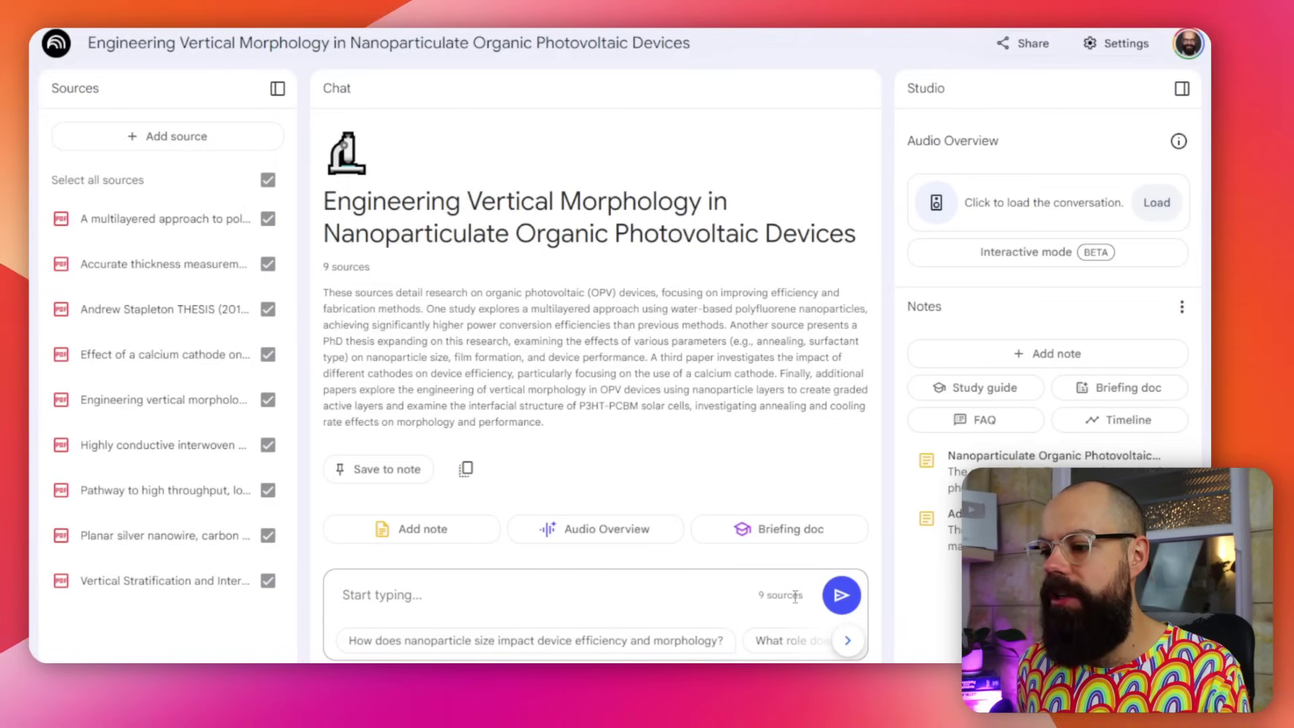
Step: Clear the accidental text selection in the Literature Review Beards canvas
left_click(522, 568)
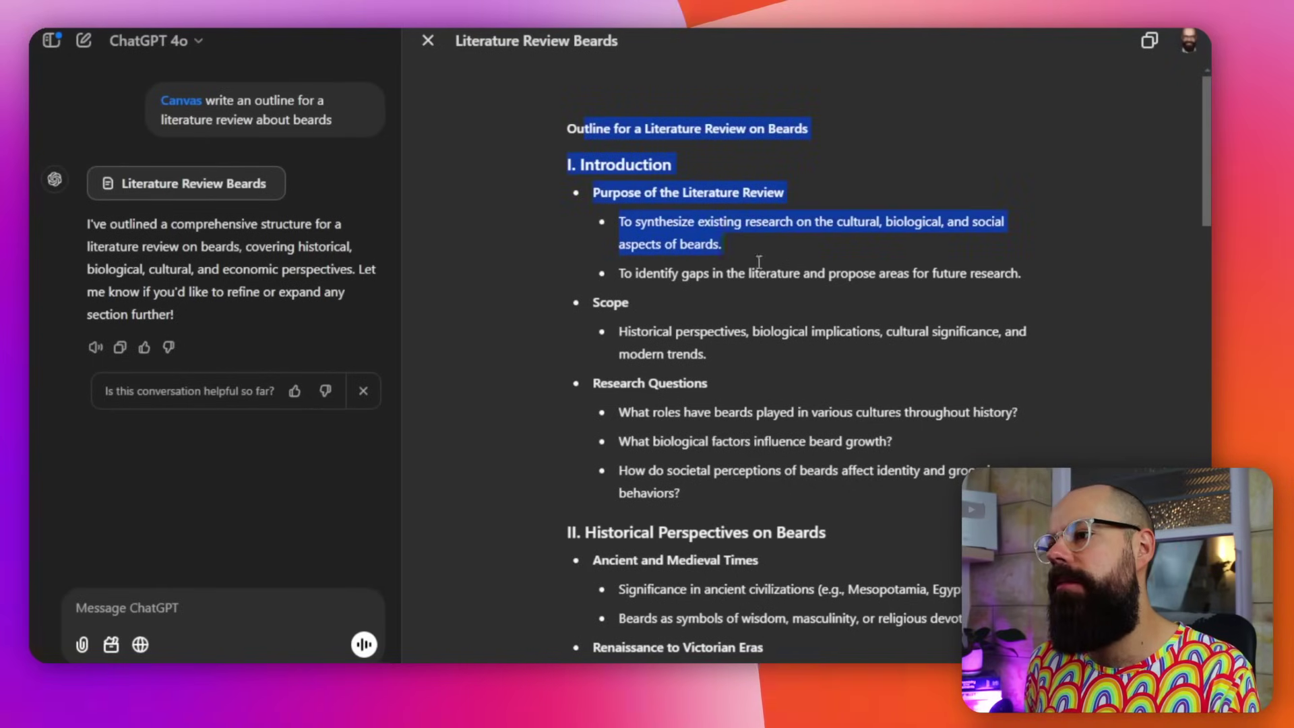
Step: Add a scratch sub-bullet under Scope and make a first, abandoned AI edit attempt on it
left_click_drag(734, 234, 932, 390)
scroll(782, 273, "down", 3)
left_click(782, 273)
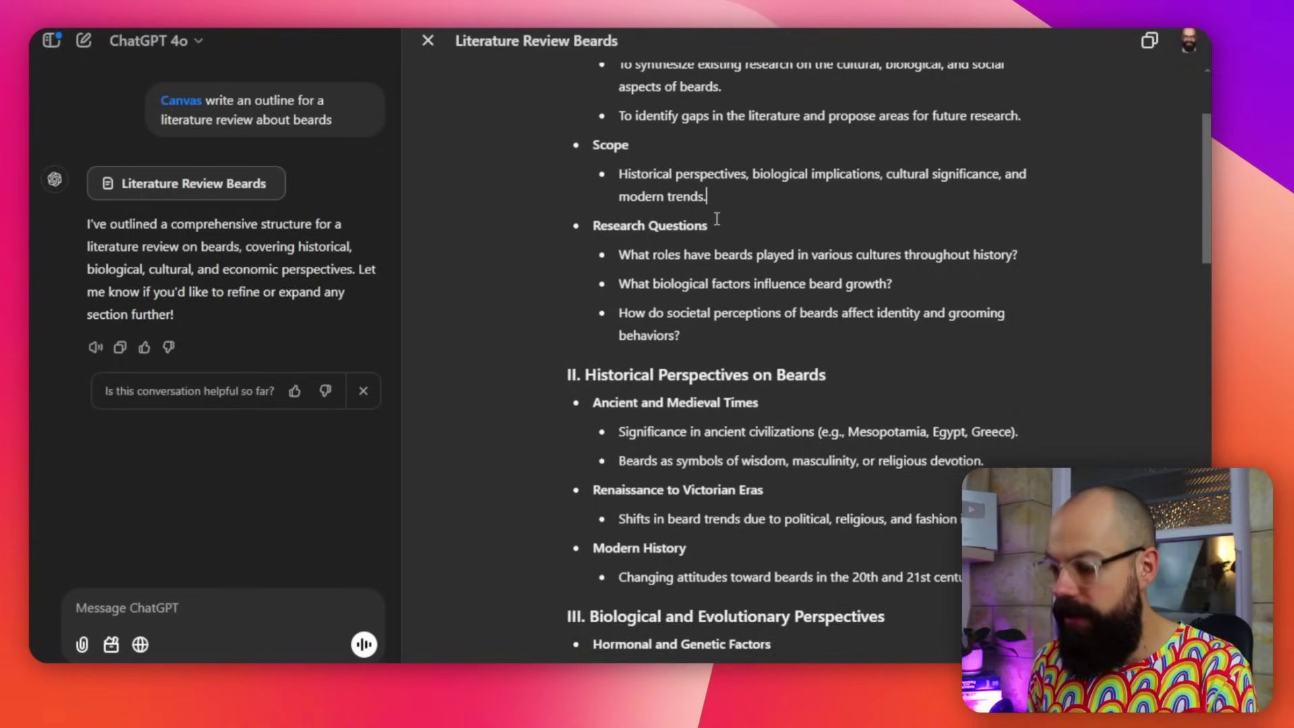
key("Return")
type("dfgdfgdrgfa")
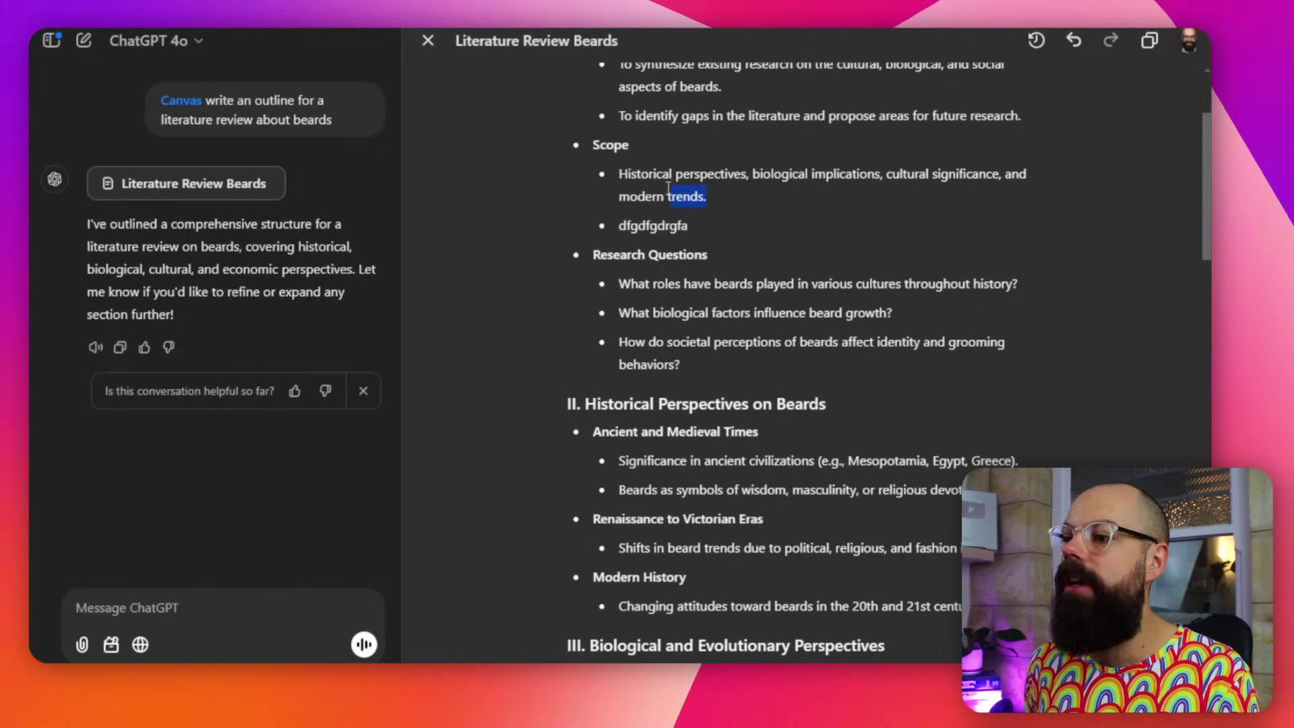
left_click_drag(674, 191, 618, 173)
left_click(667, 141)
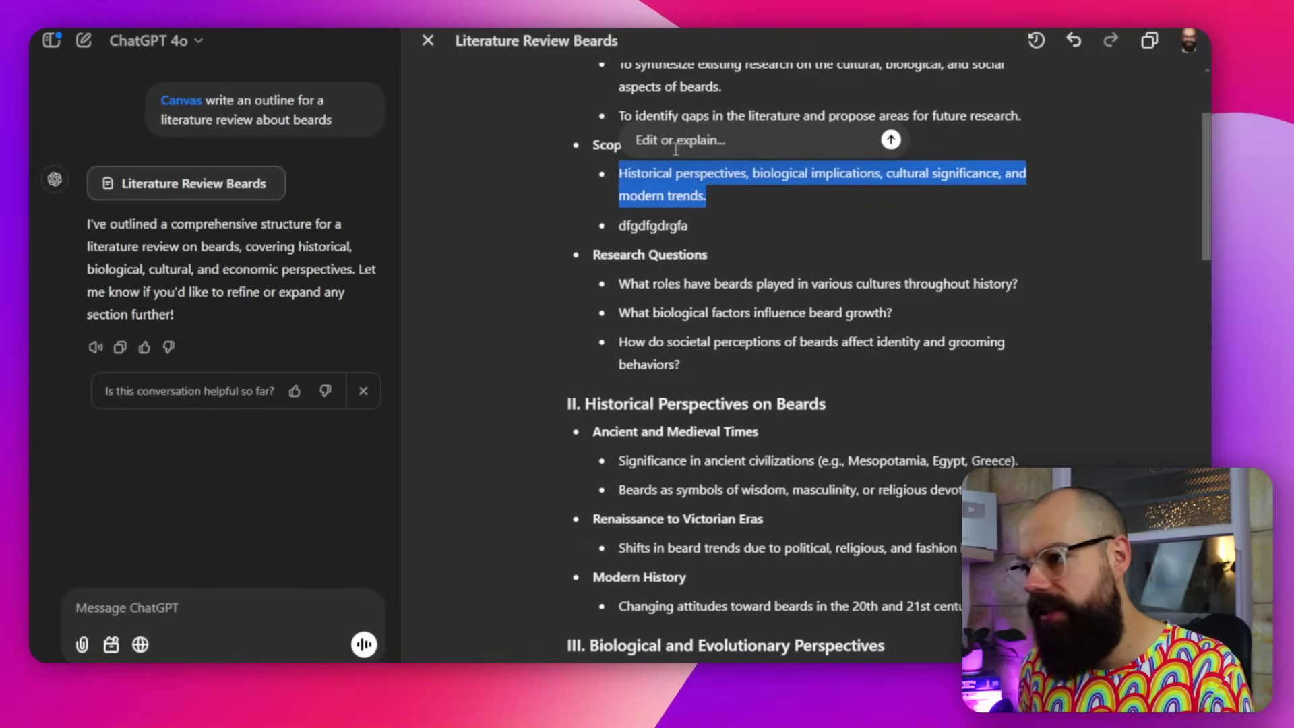
key("Escape")
Step: Select the whole Scope sub-bullet and ask ChatGPT to 'expand this'
left_click_drag(707, 197, 595, 166)
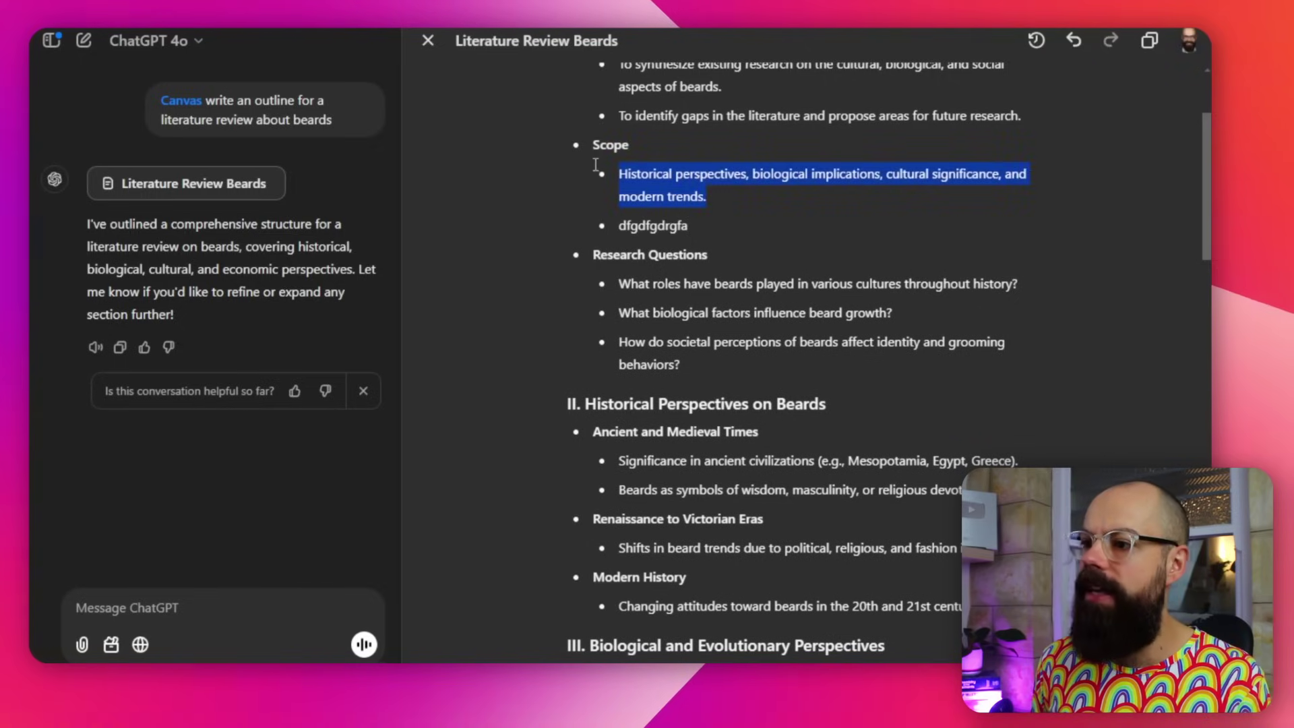
left_click(646, 142)
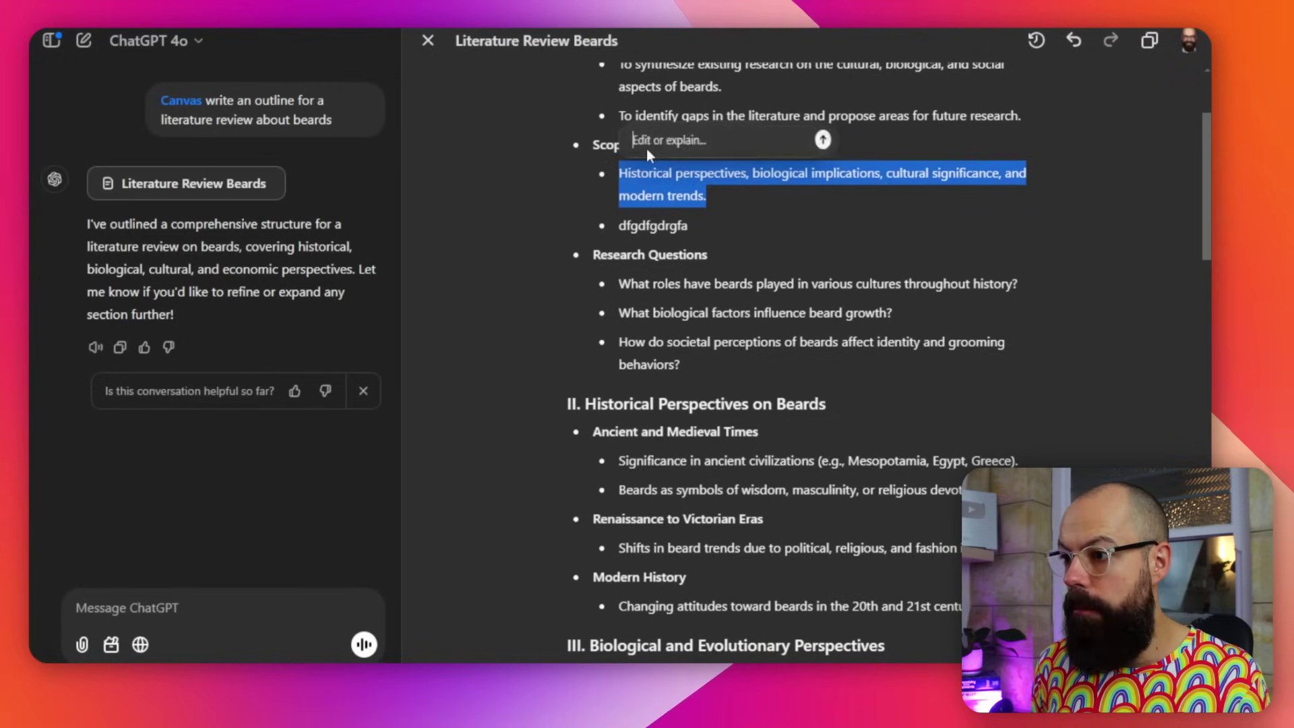
type("expand this")
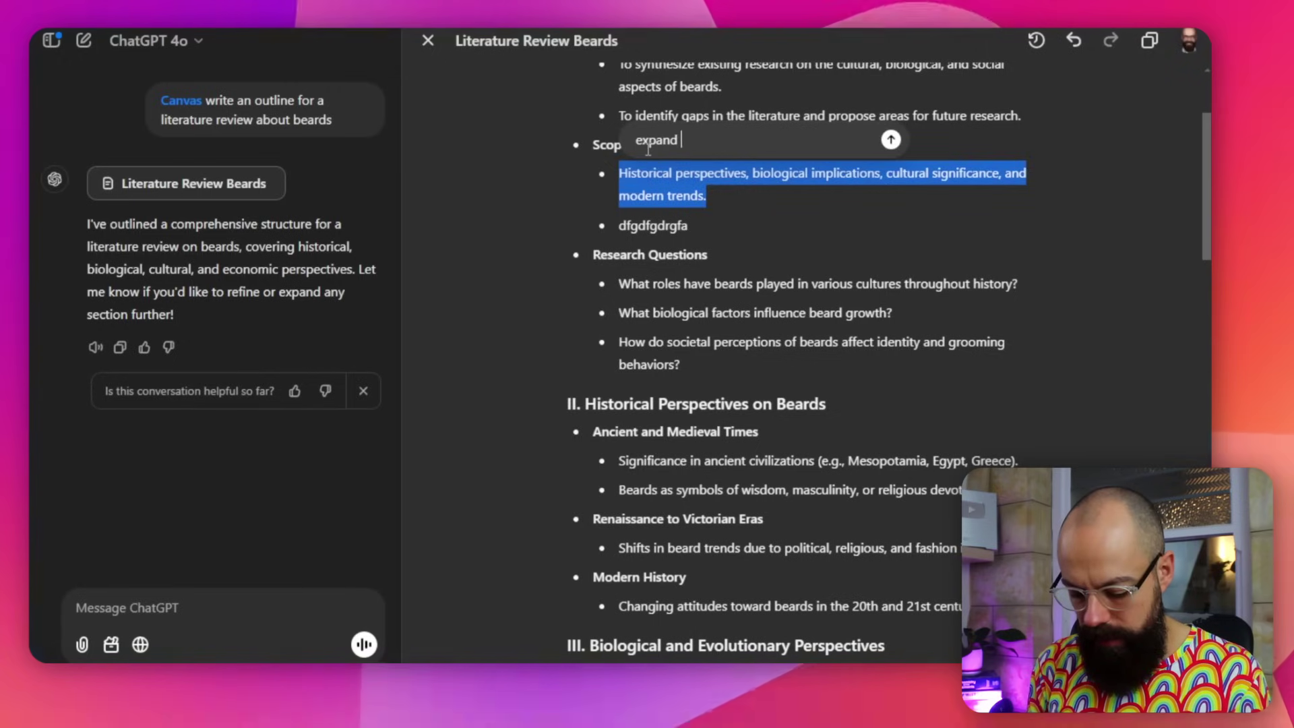
key("Return")
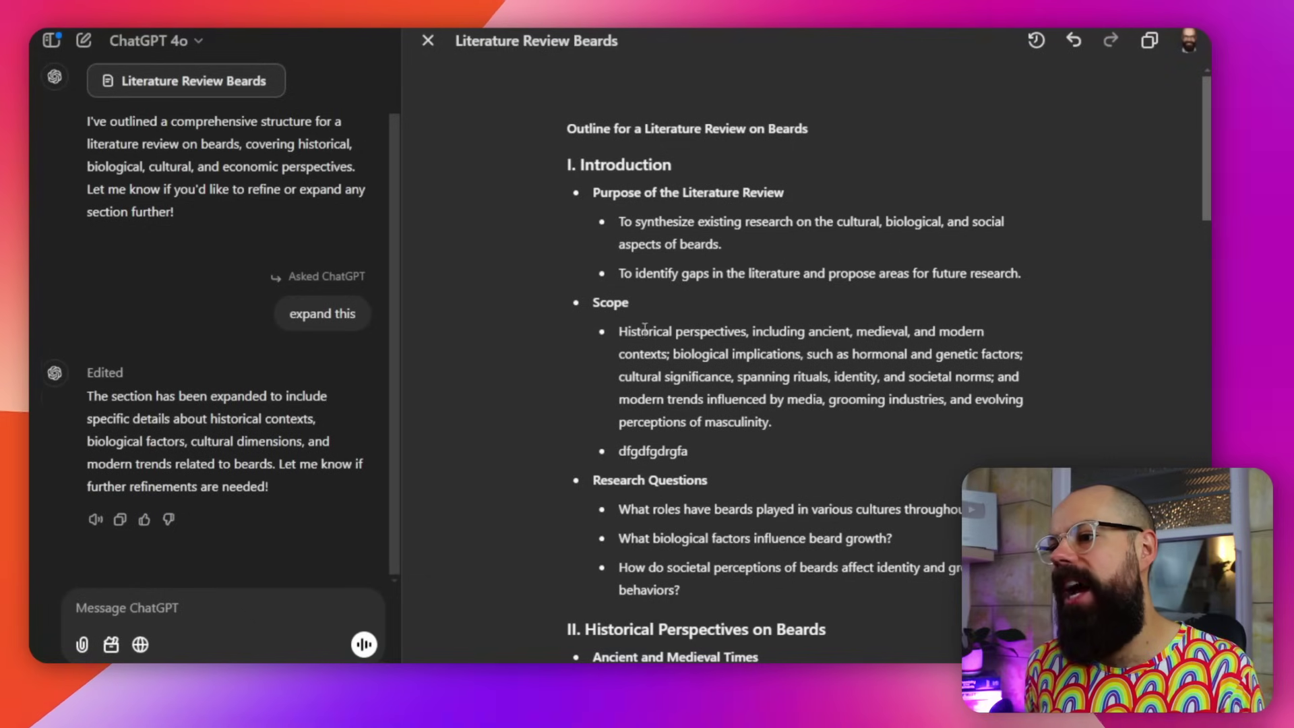
left_click_drag(618, 331, 760, 422)
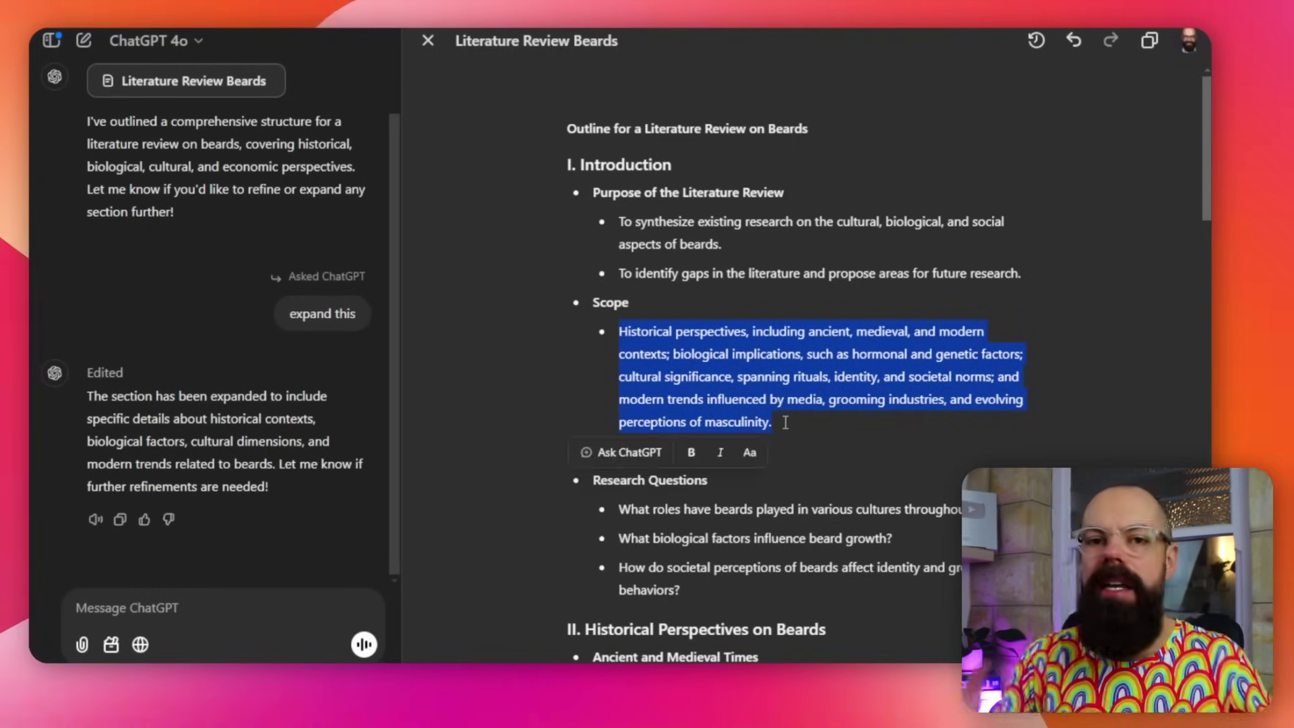